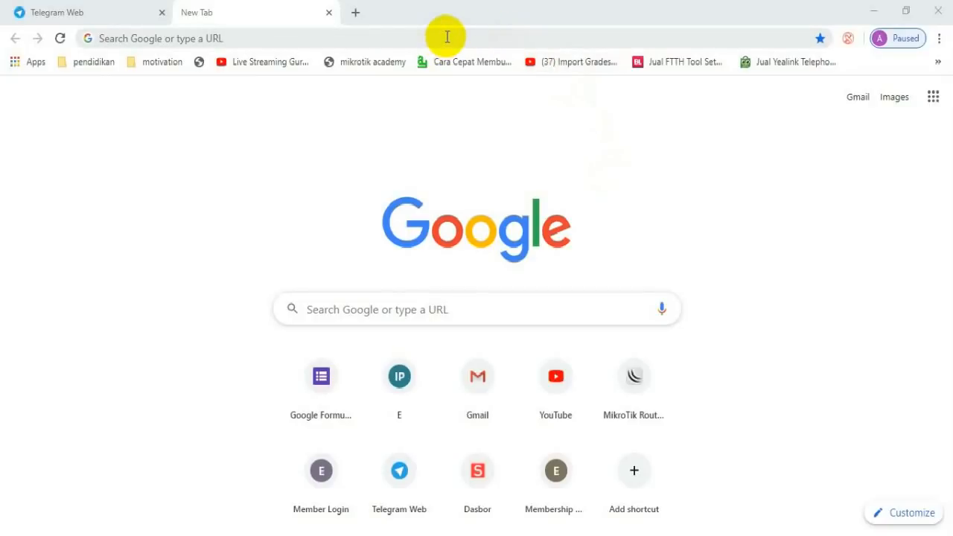
Go to classroom.google.com and sign in with the first listed Google account by entering its password
left_click(448, 36)
type("classroom.google.com")
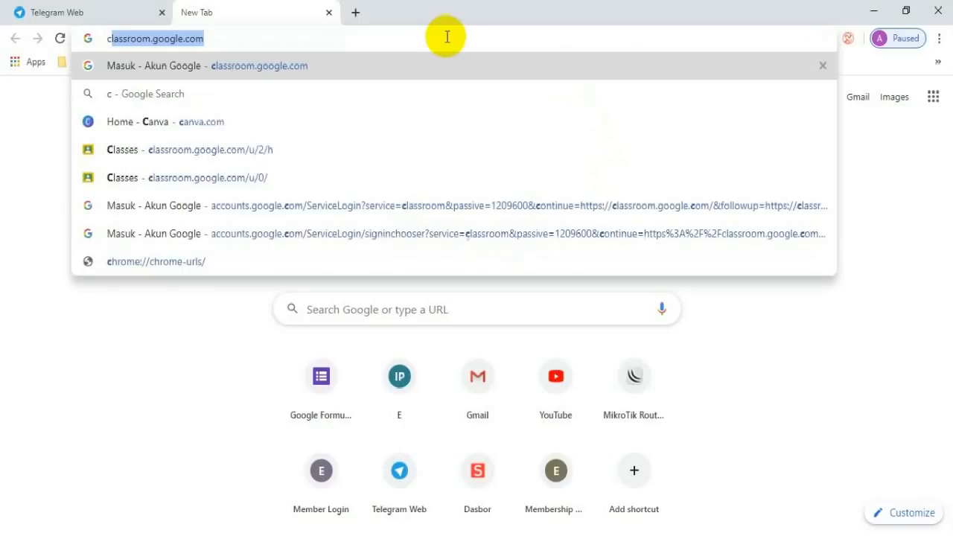
key("Return")
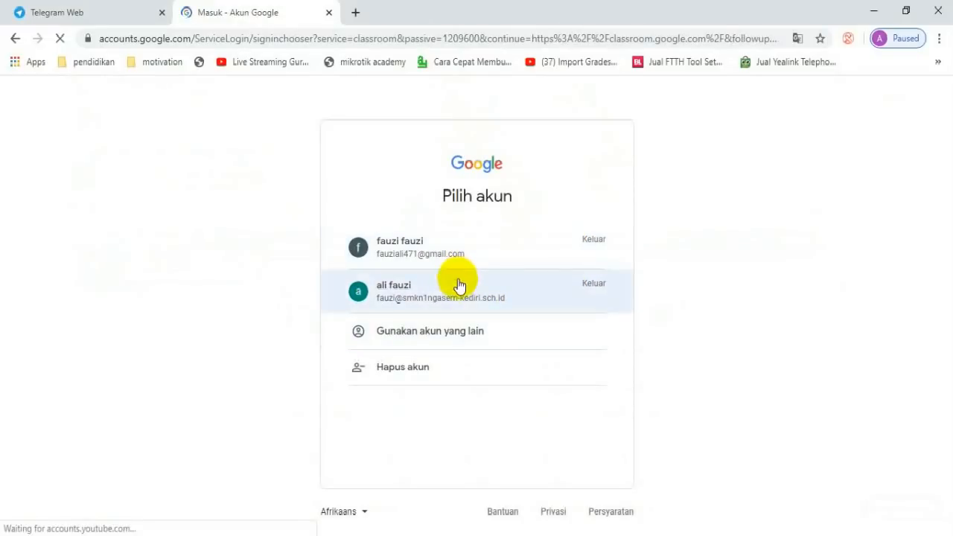
left_click(468, 245)
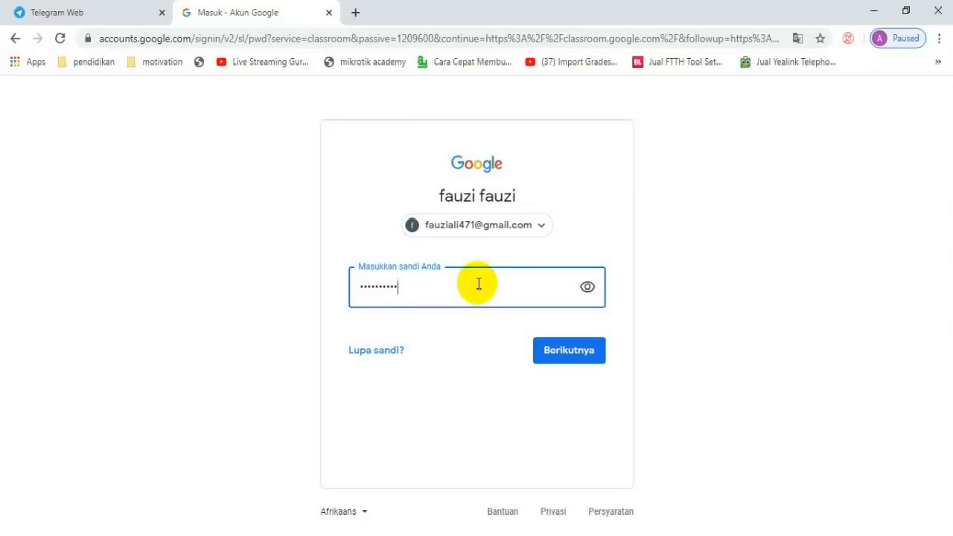
key("Return")
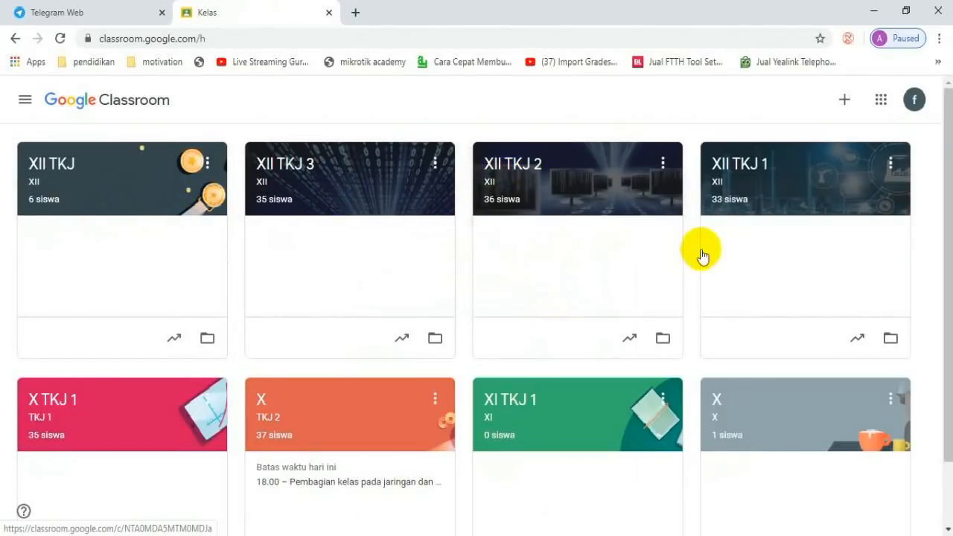
Start creating a new class and accept the notice about using Classroom at a school with students
left_click(845, 104)
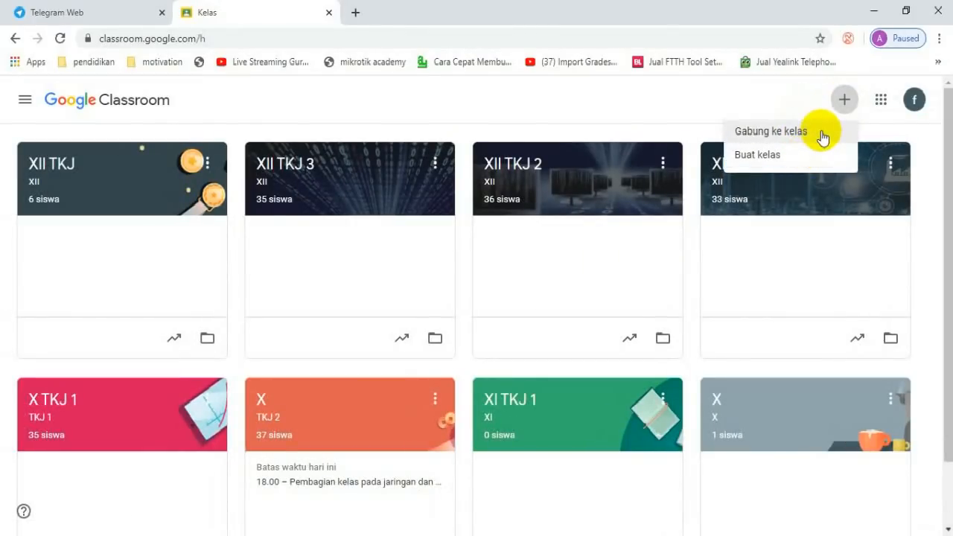
left_click(791, 161)
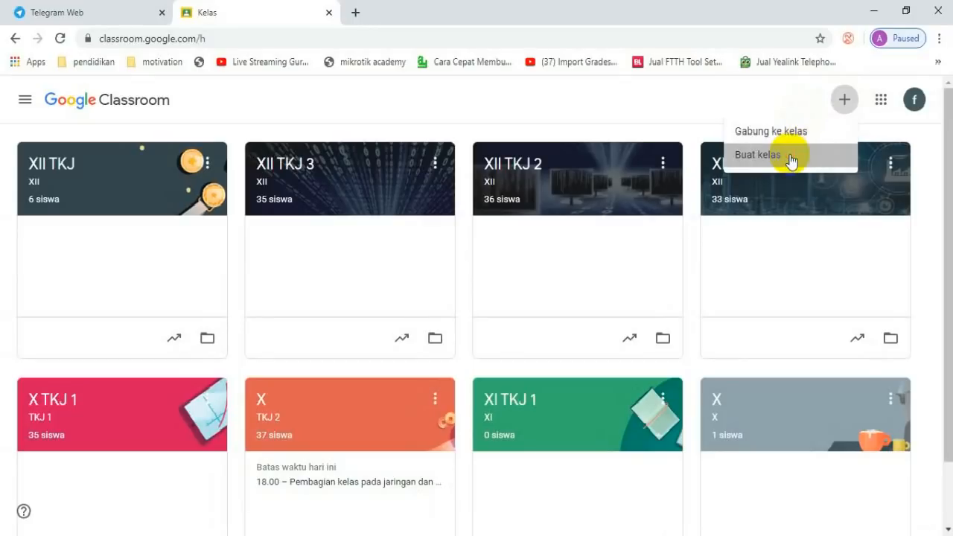
left_click(398, 403)
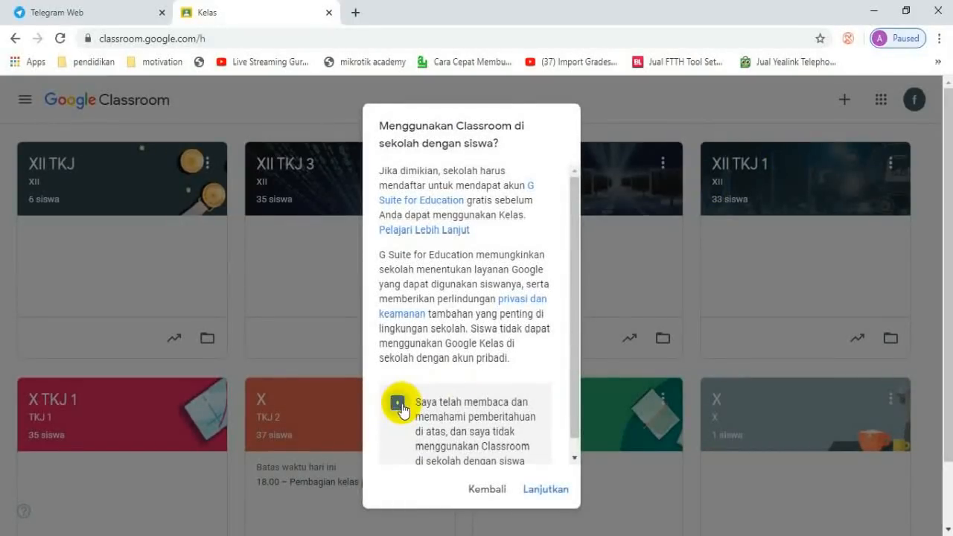
left_click(549, 491)
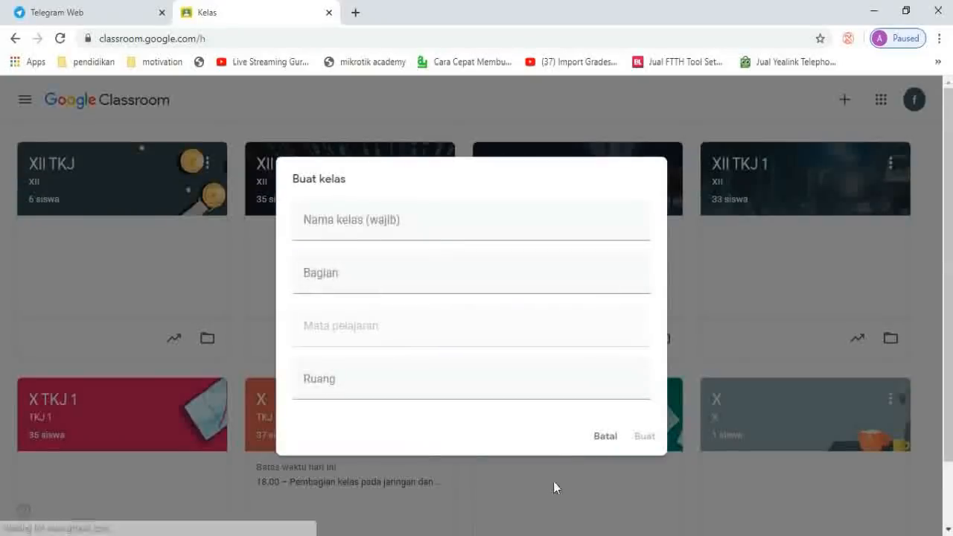
Create the class "Kelas Latihan" with section "Semester Genap 2019 2020", subject "Komputer" and room "1"
left_click(372, 224)
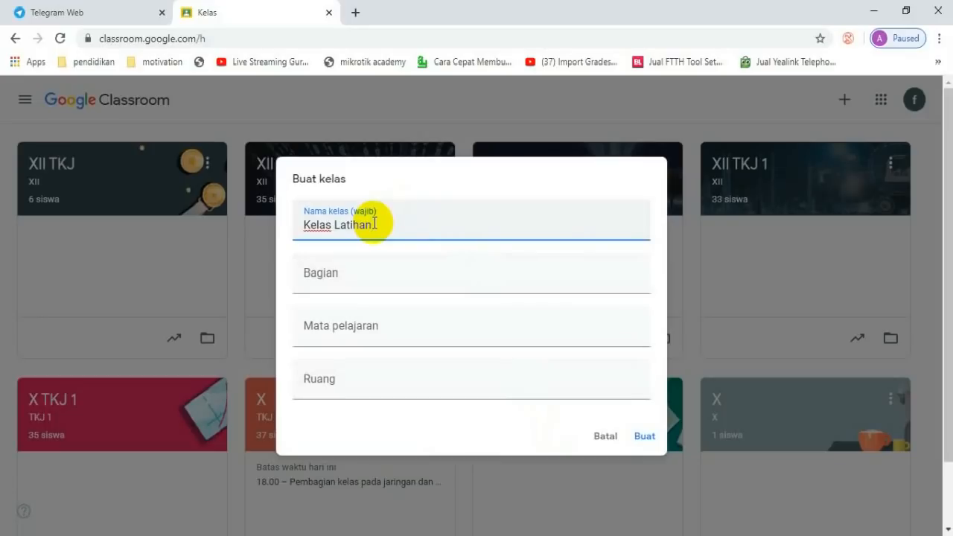
left_click(347, 279)
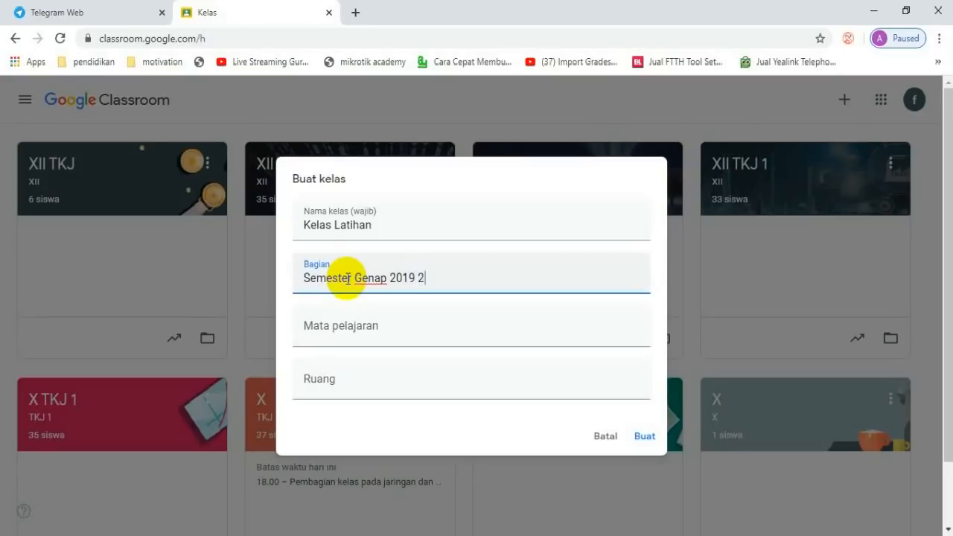
left_click(351, 334)
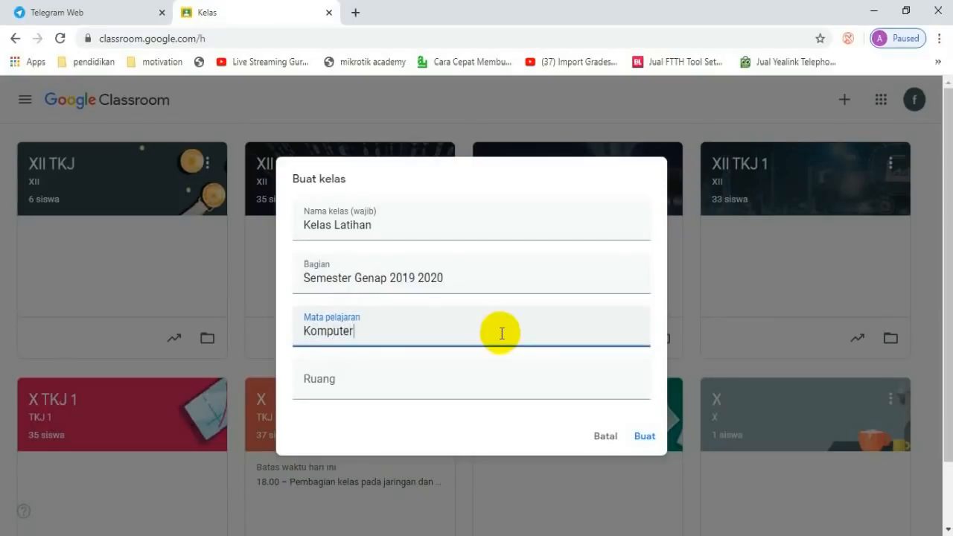
left_click(362, 392)
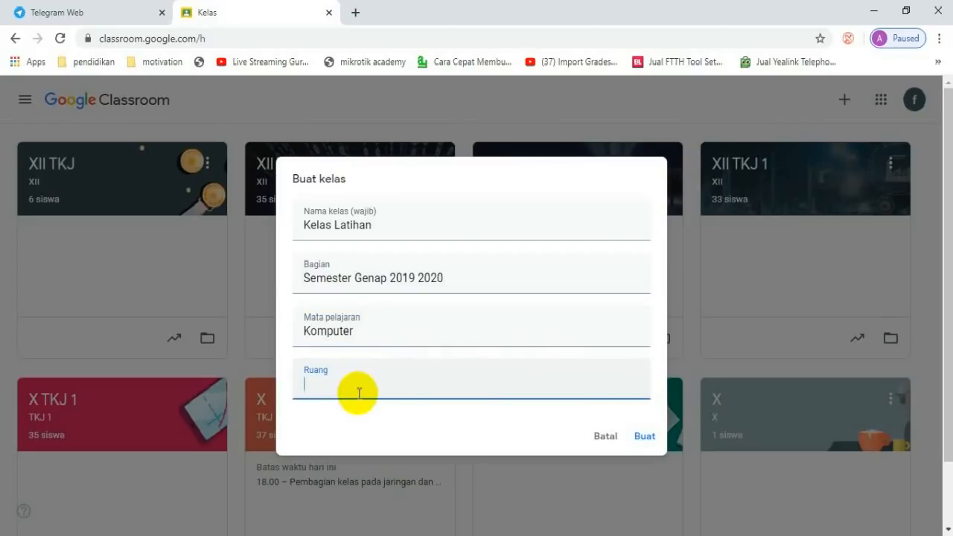
type("1")
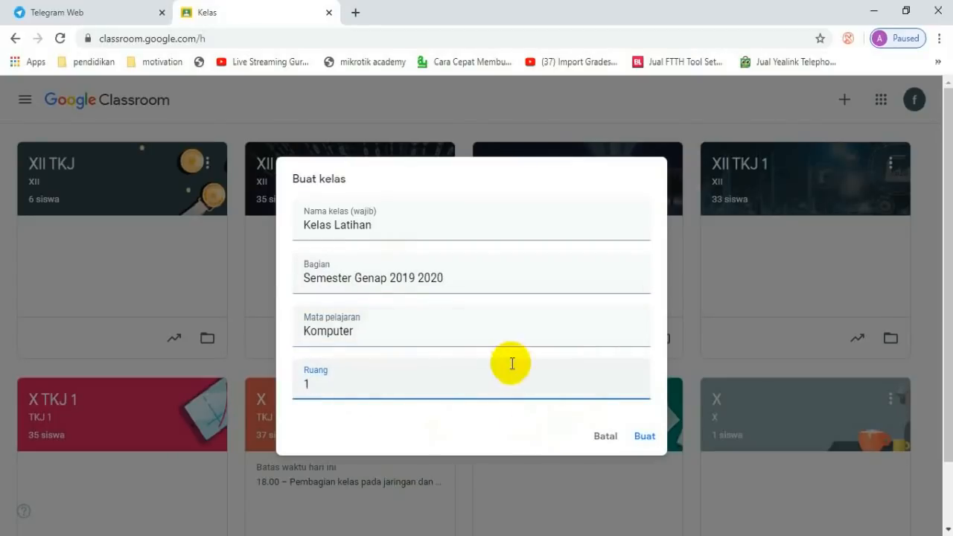
left_click(646, 438)
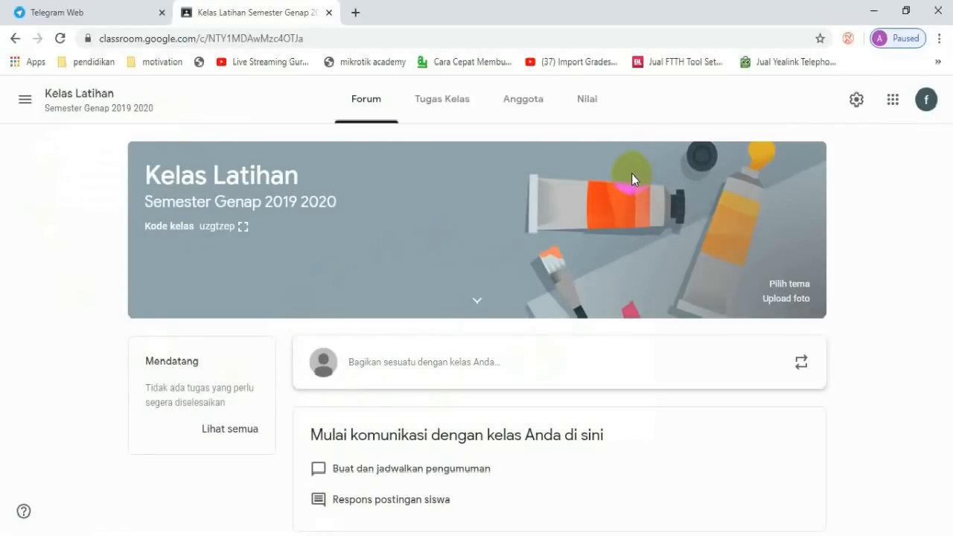
Return from the Kelas Latihan page to the overview of all classes
left_click(24, 105)
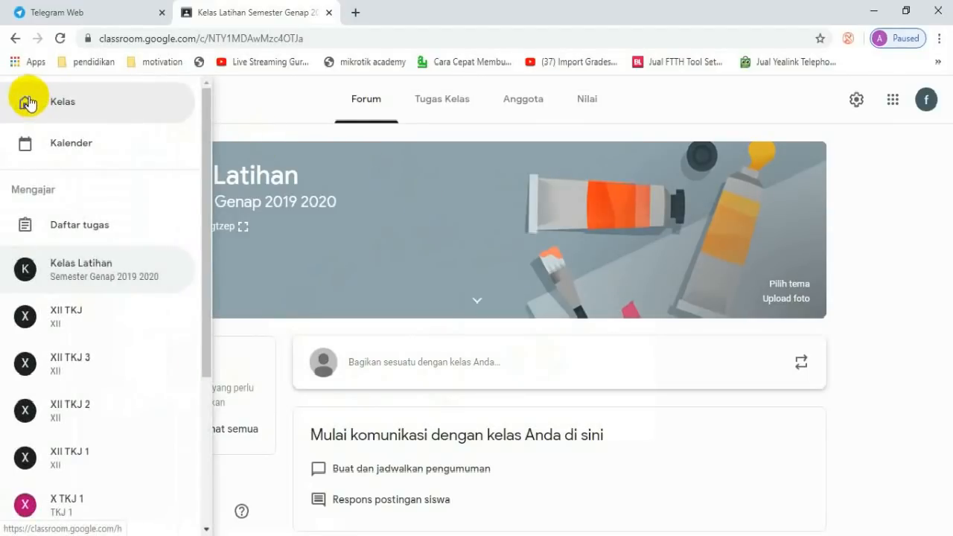
left_click(257, 108)
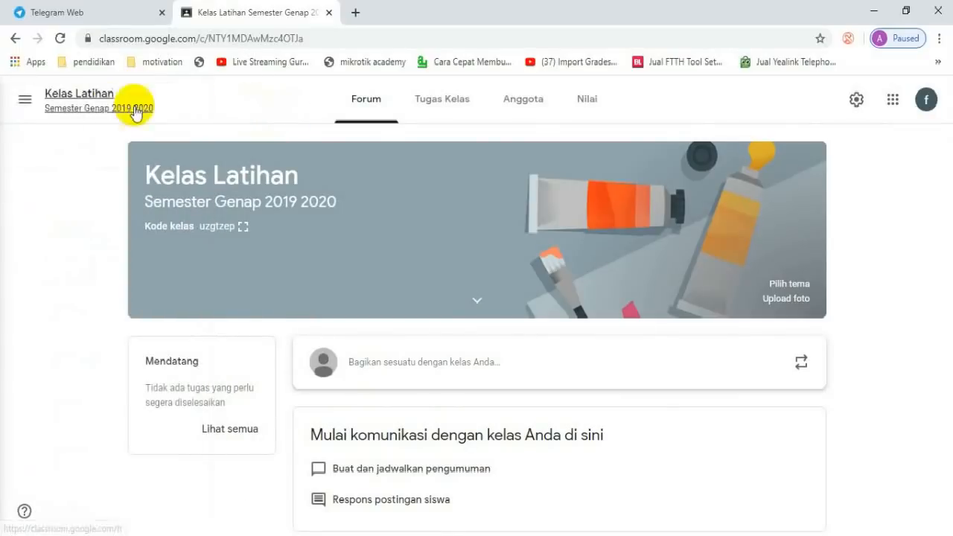
left_click(24, 105)
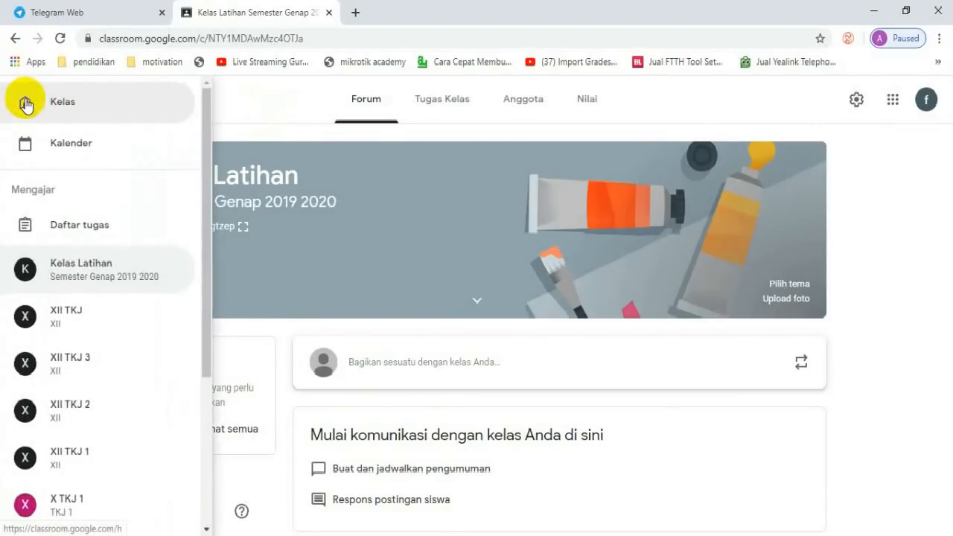
left_click(79, 105)
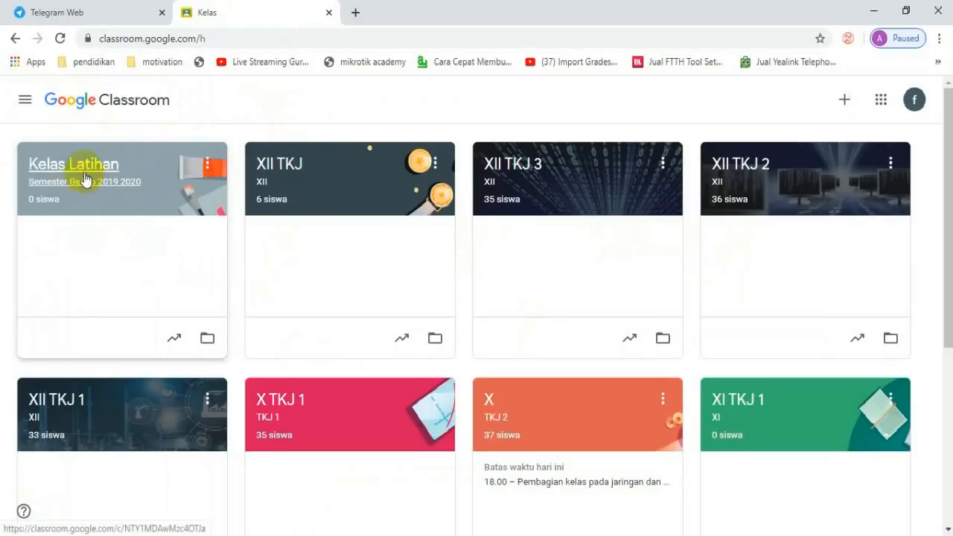
View the weekly assignment calendar (Kalender) for all classes and go back to the class overview
left_click(26, 102)
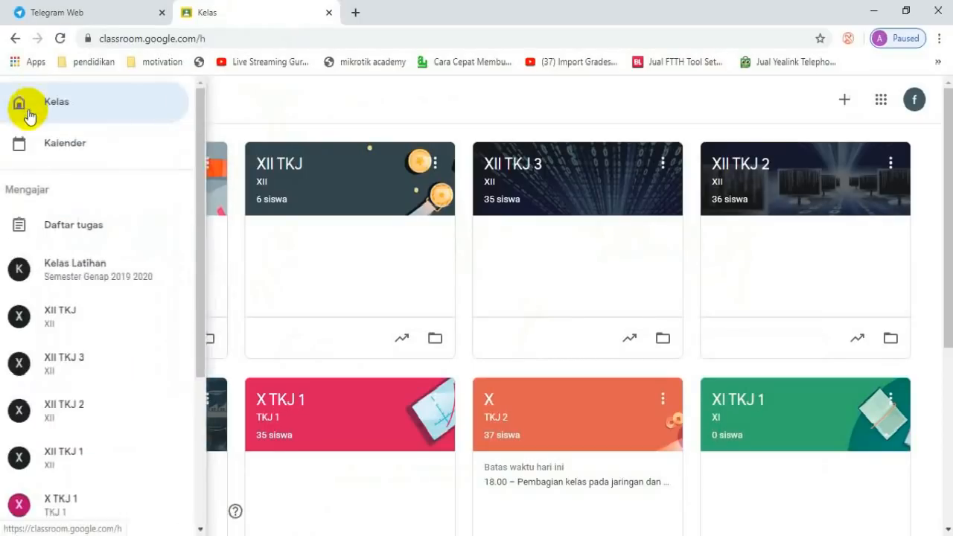
left_click(96, 145)
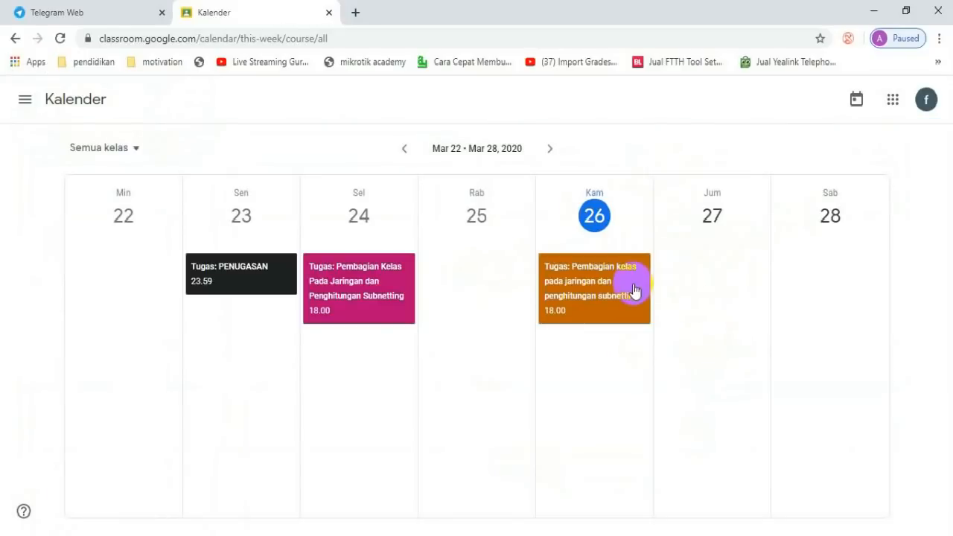
left_click(15, 38)
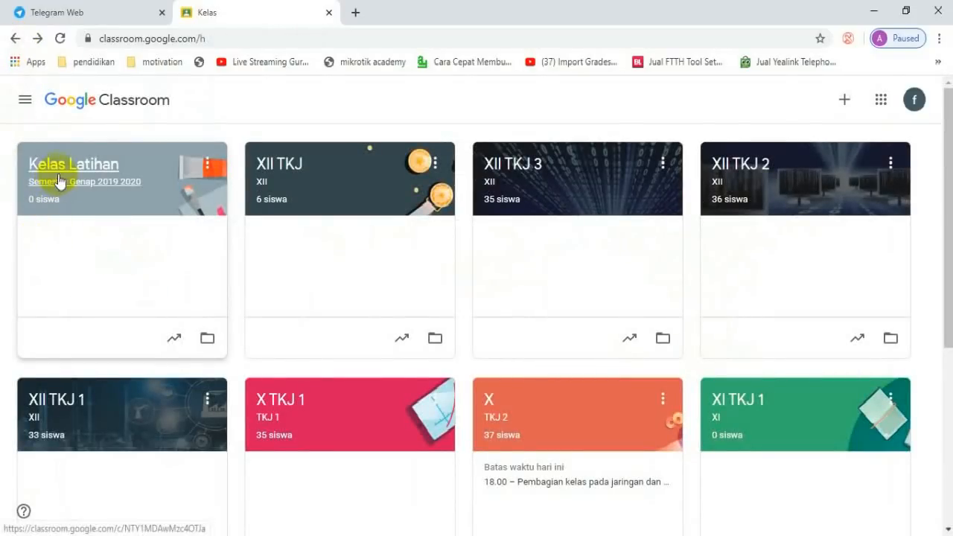
View the assignments awaiting review (Daftar tugas) for all classes and go back to the class overview
left_click(23, 100)
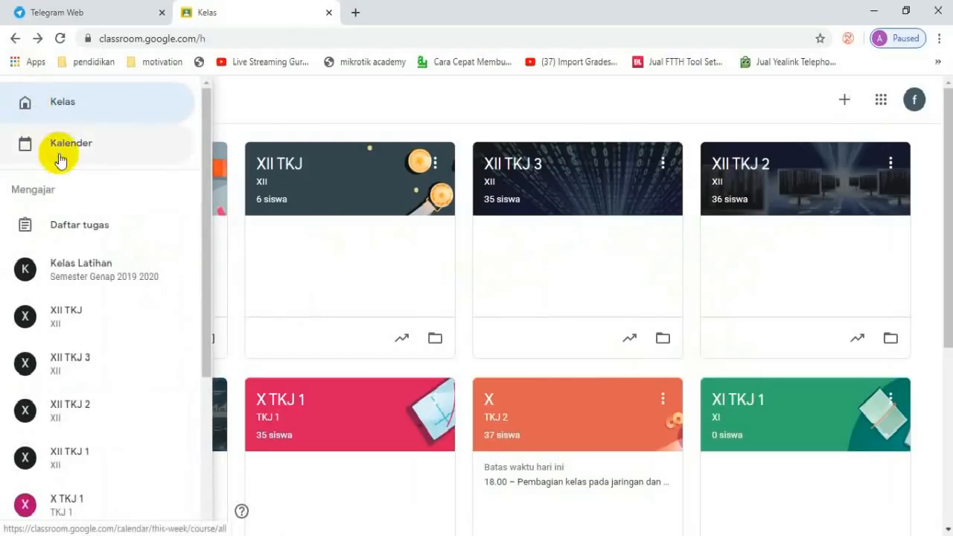
left_click(103, 228)
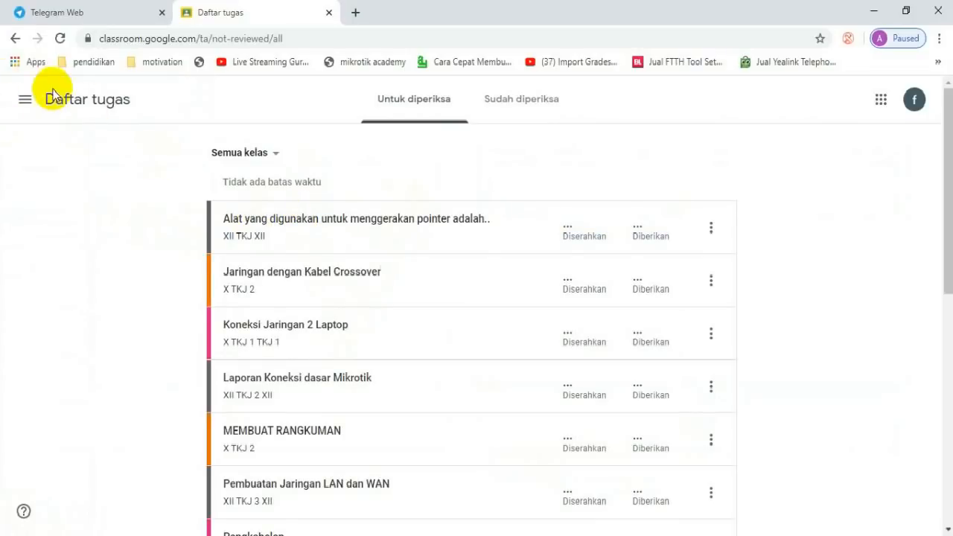
left_click(14, 43)
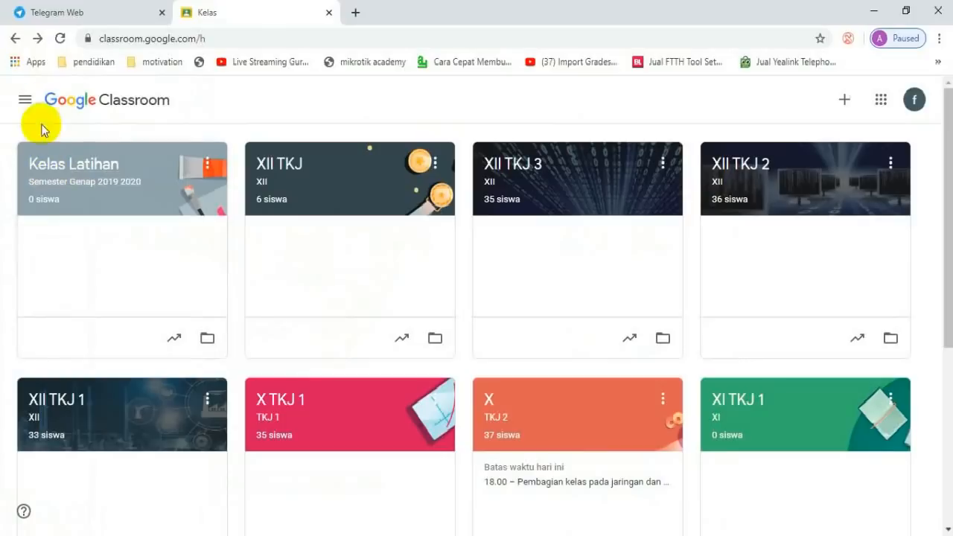
Open the class X TKJ 2 and look through the assignment posts in its forum
left_click(26, 99)
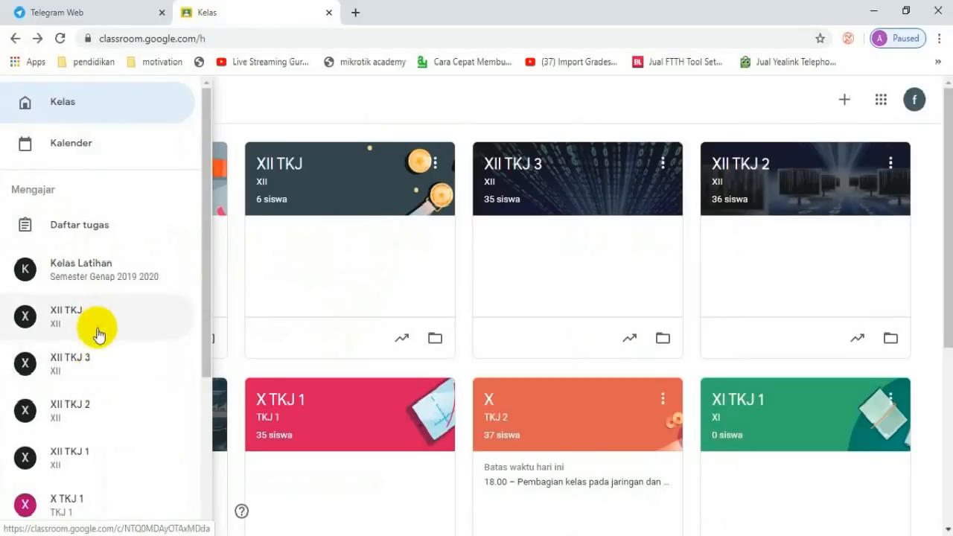
scroll(117, 425, "down", 1)
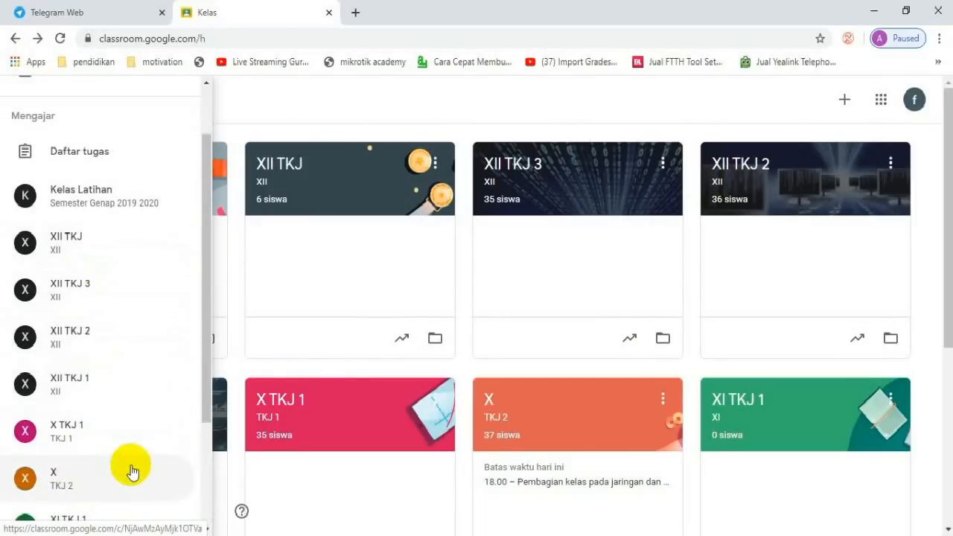
left_click(103, 488)
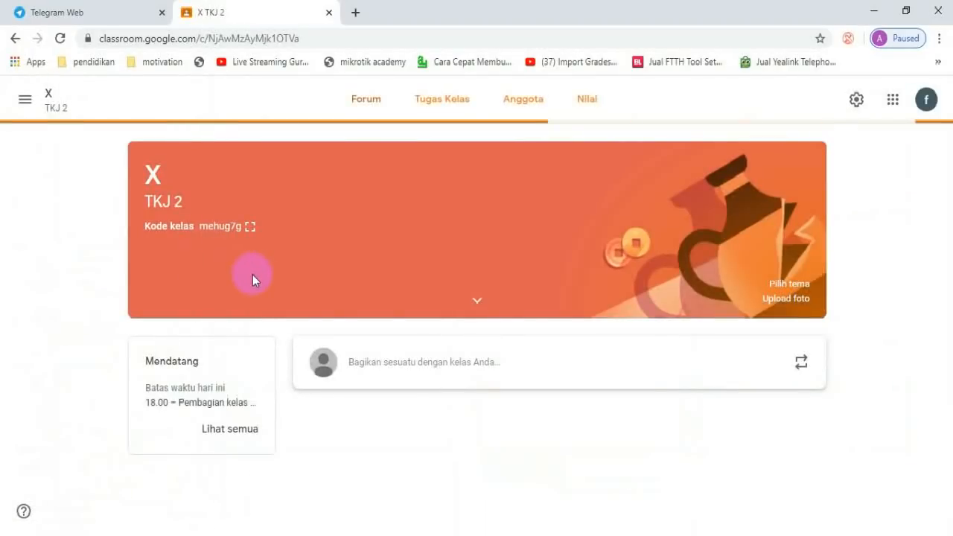
scroll(588, 391, "down", 2)
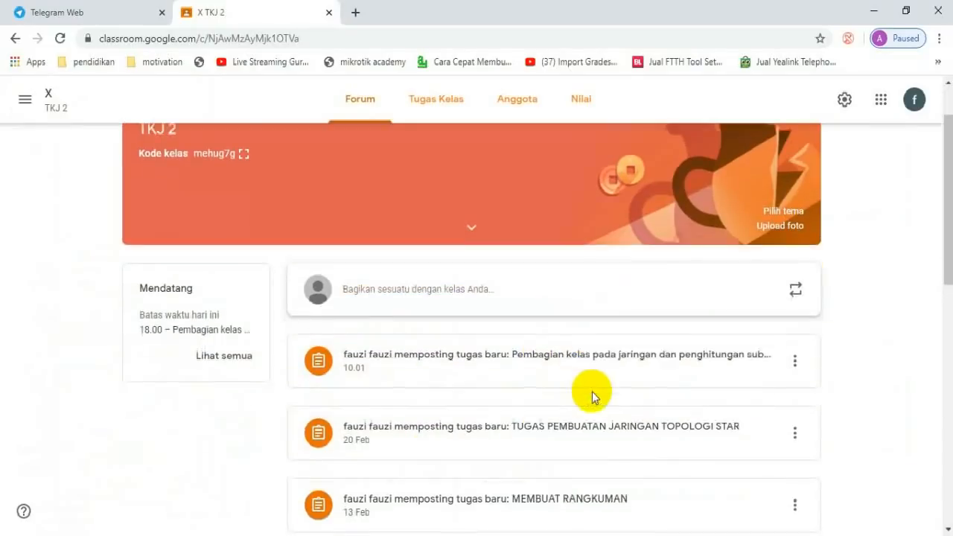
scroll(435, 360, "up", 2)
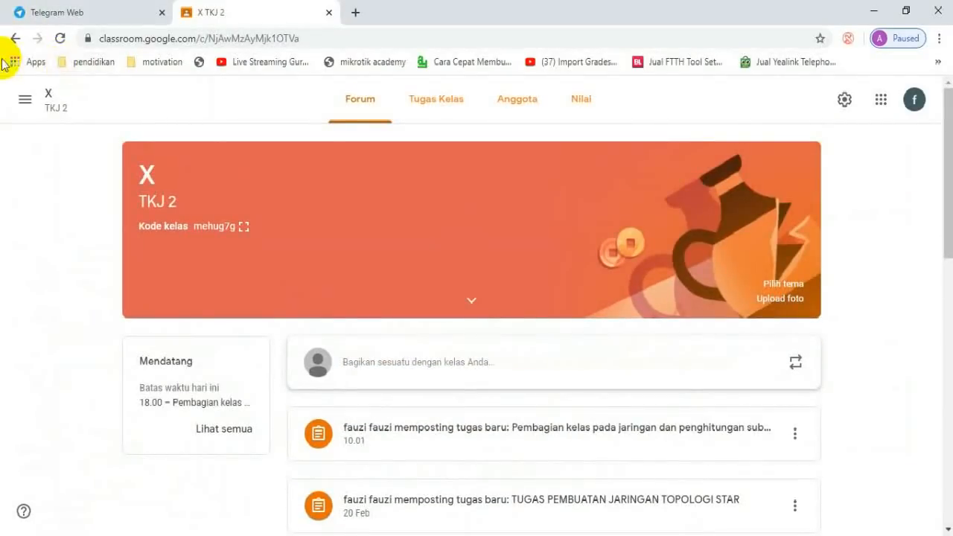
Look through the navigation entries down to the archived classes and settings, and return to the X TKJ 2 forum
left_click(20, 108)
scroll(59, 342, "down", 3)
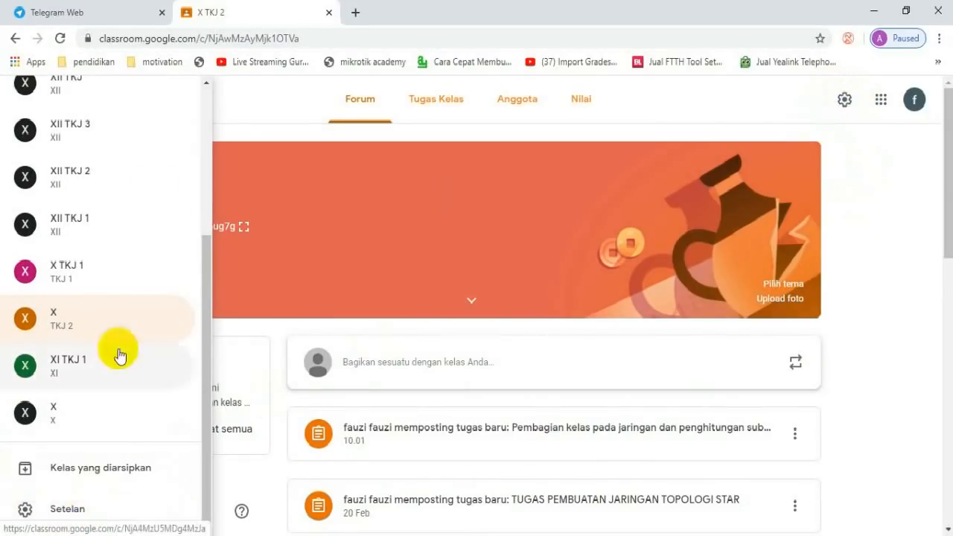
left_click(850, 167)
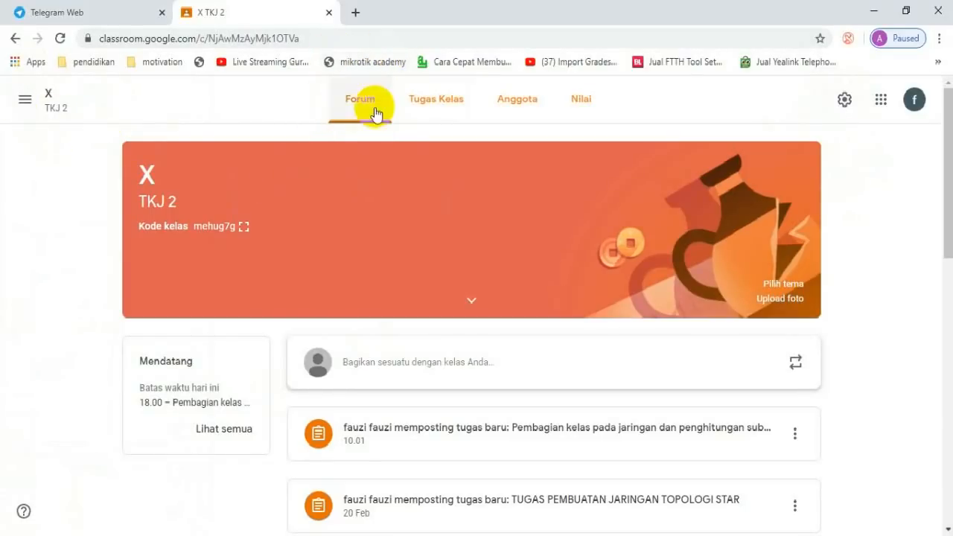
Review the older assignment posts in the X TKJ 2 forum and return to its class banner
left_click(443, 247)
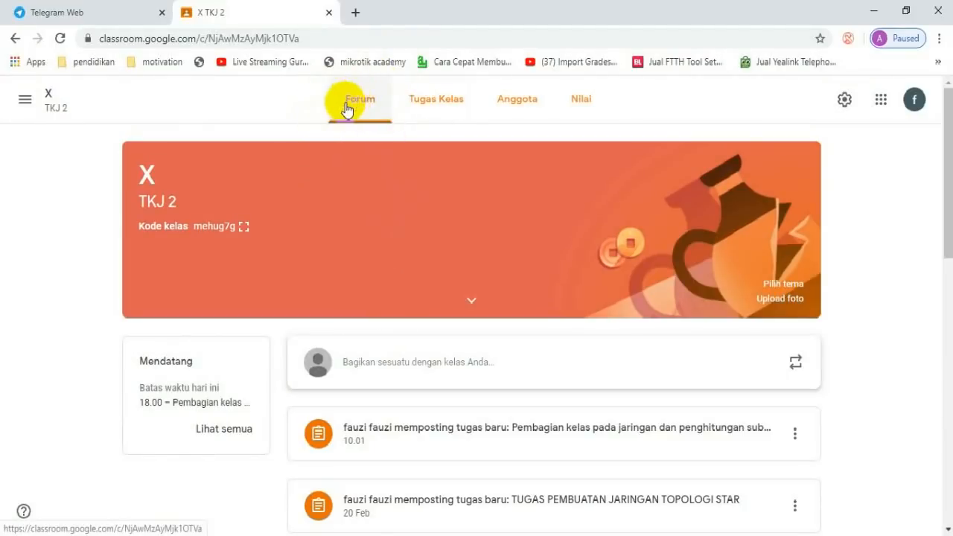
scroll(558, 417, "down", 3)
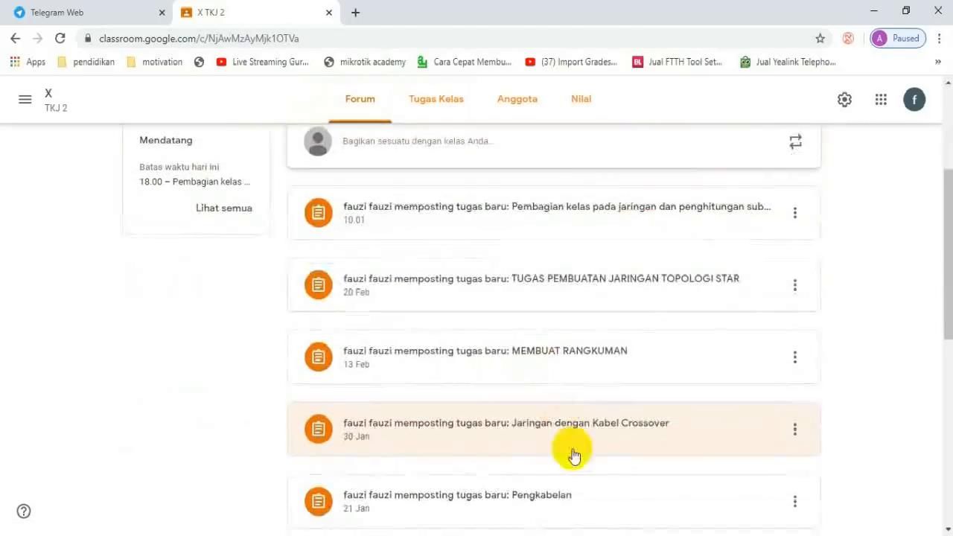
scroll(581, 443, "up", 3)
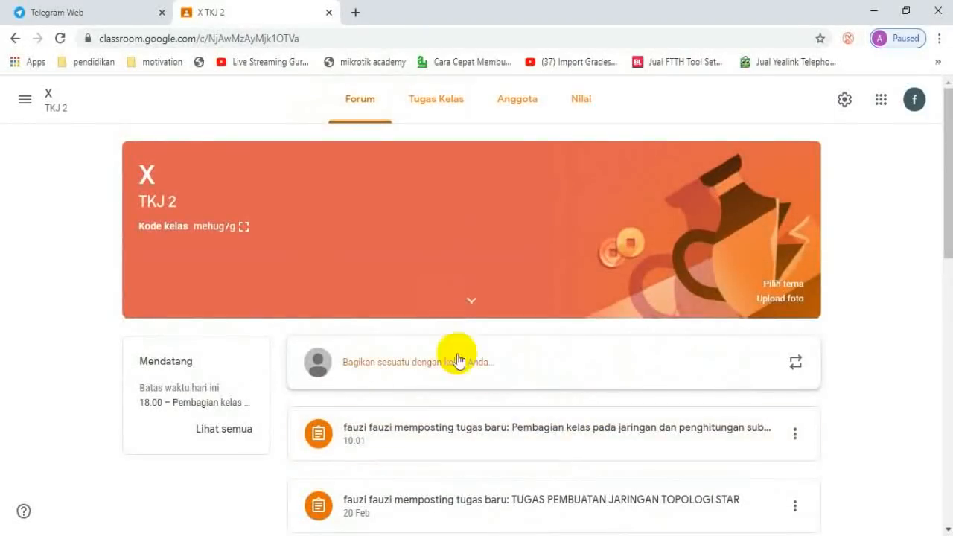
Switch from X TKJ 2 to the class Kelas Latihan and show its forum
left_click(27, 104)
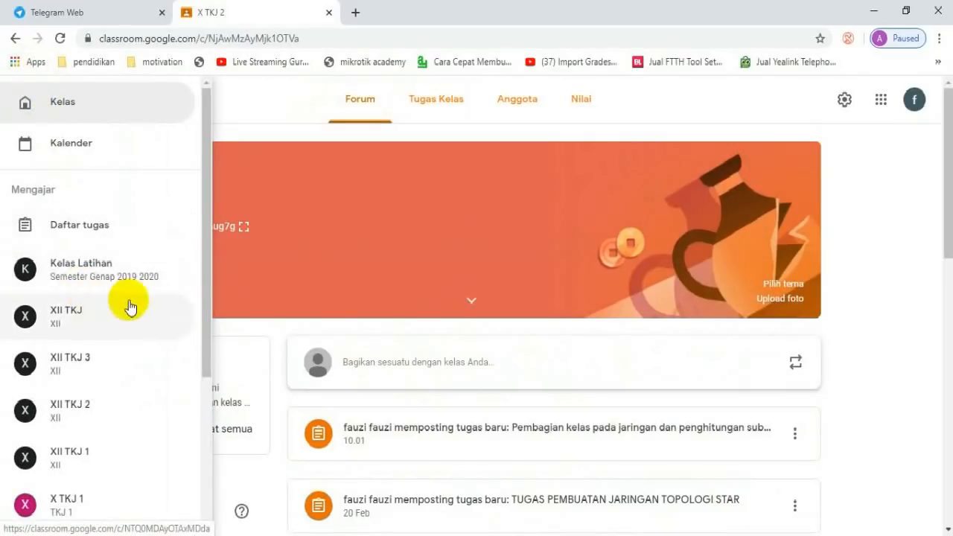
left_click(111, 272)
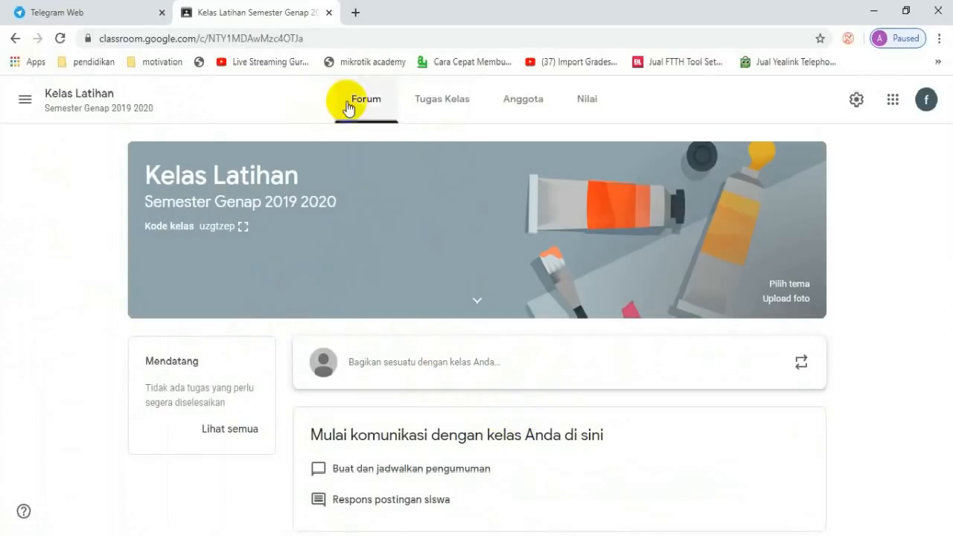
left_click(376, 107)
Post the announcement "Assalamu'alaikum Wr. Wb." with a second line "Apakabar anak-anak.. ?" to all students in the Kelas Latihan forum
left_click(415, 364)
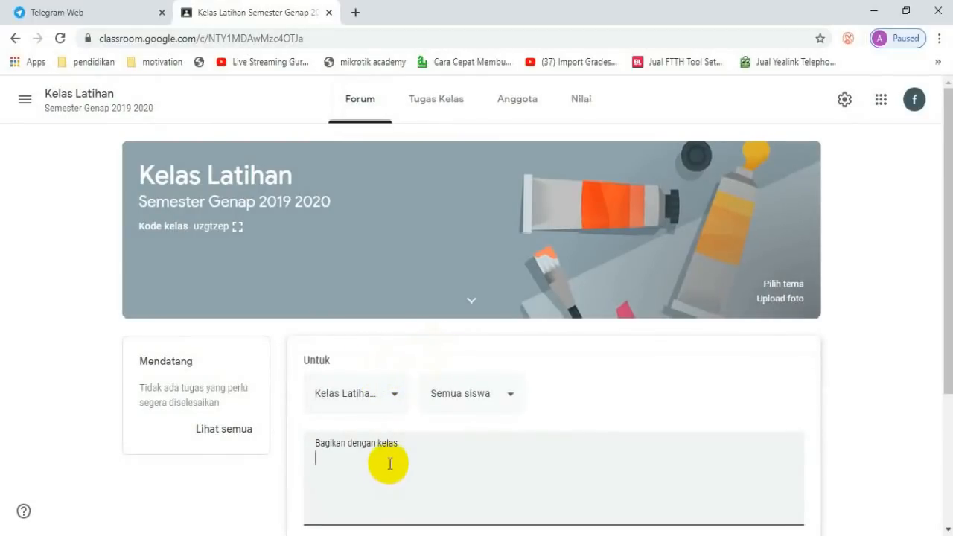
type("Assalamu'alaikumm Wr. Wb.")
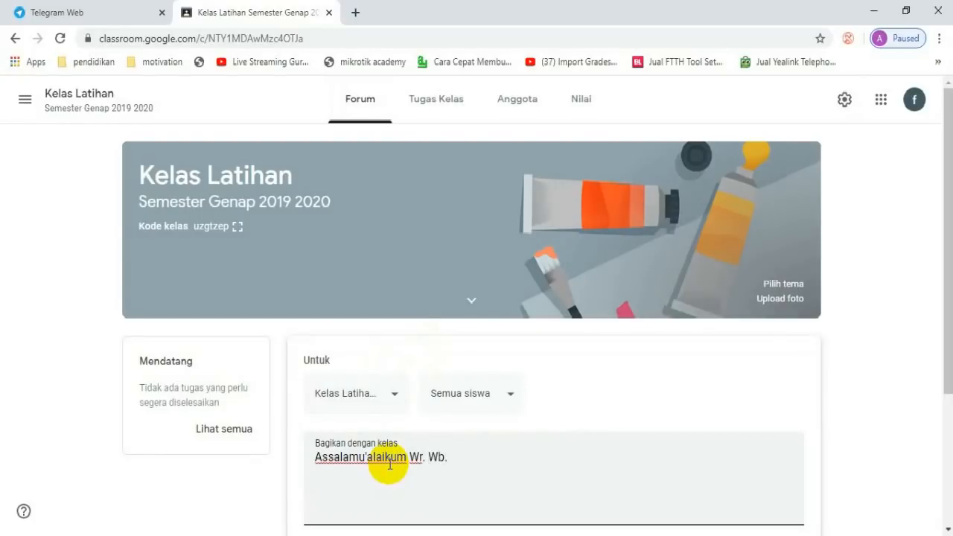
type("Apakabar anak")
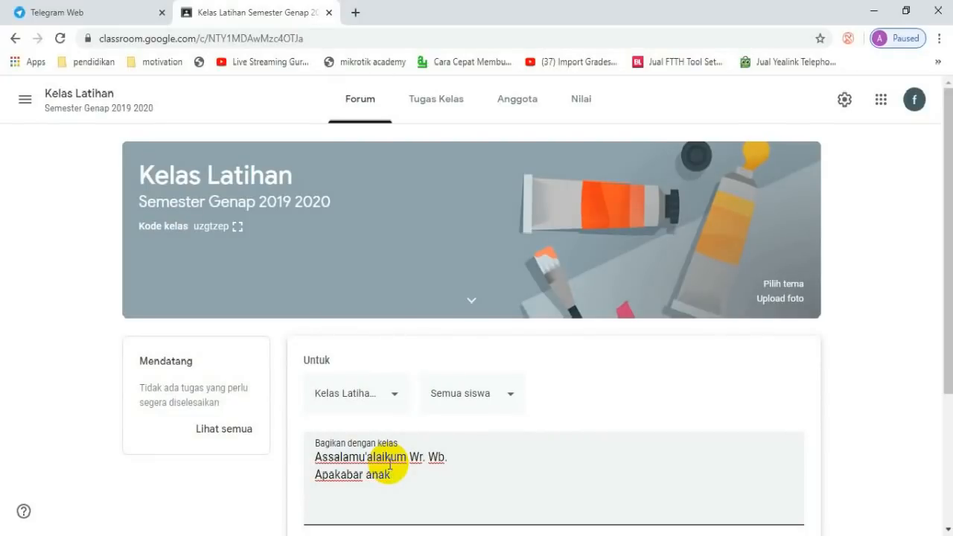
type("-anak..")
scroll(389, 466, "down", 3)
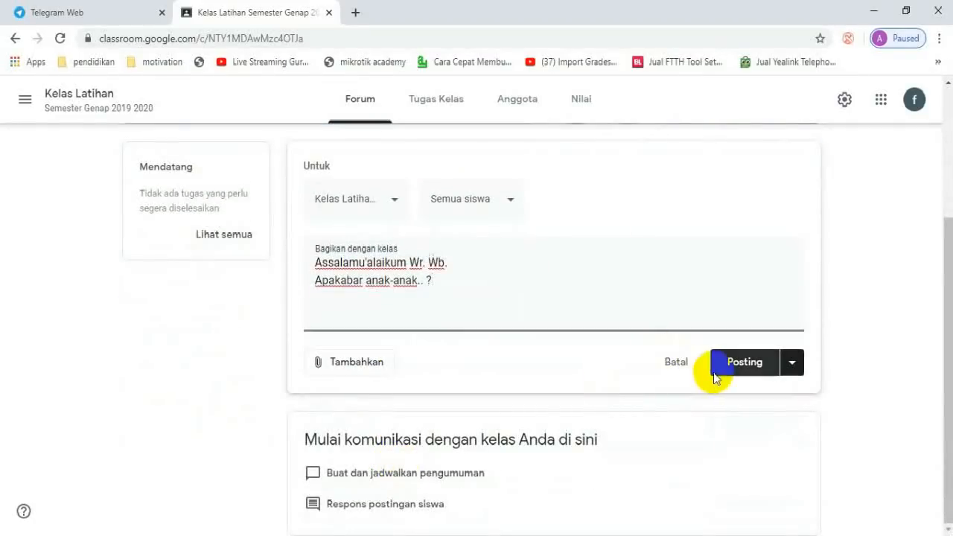
left_click(749, 374)
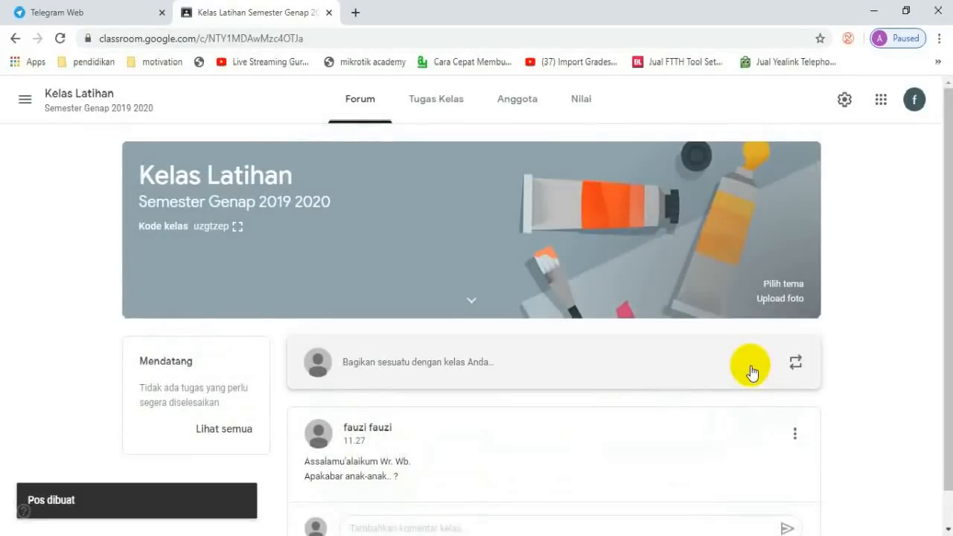
scroll(595, 245, "down", 1)
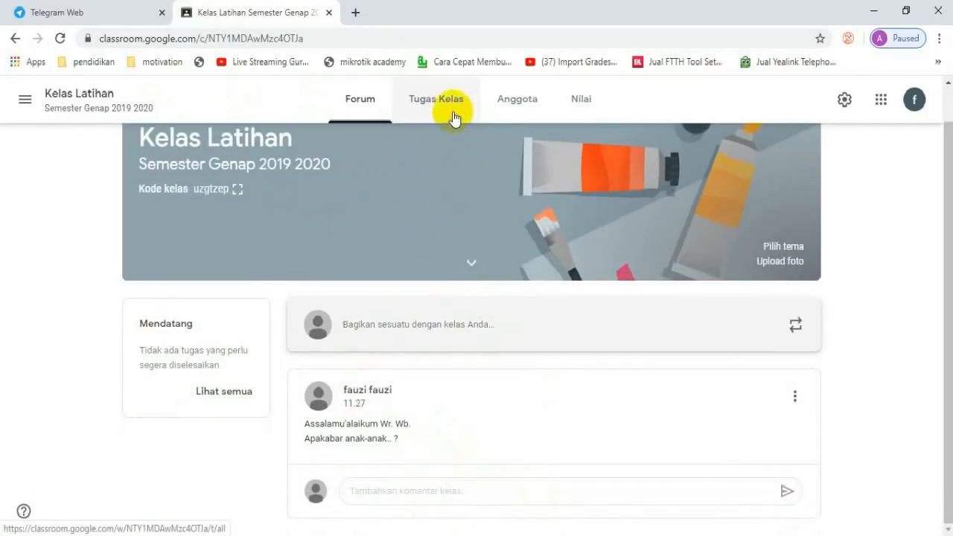
Add a topic named Pengenalan Alat Input to the classwork (Tugas Kelas) of Kelas Latihan
left_click(462, 108)
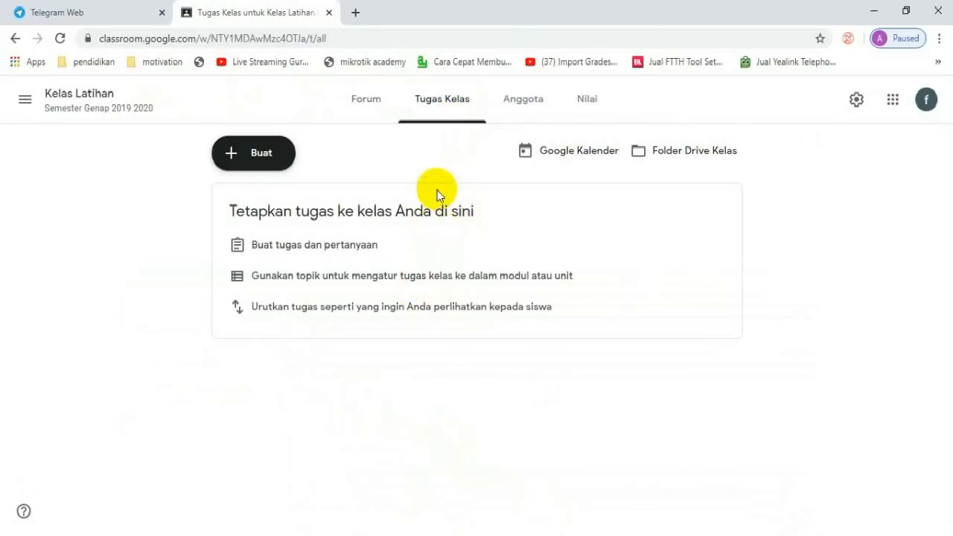
left_click(257, 157)
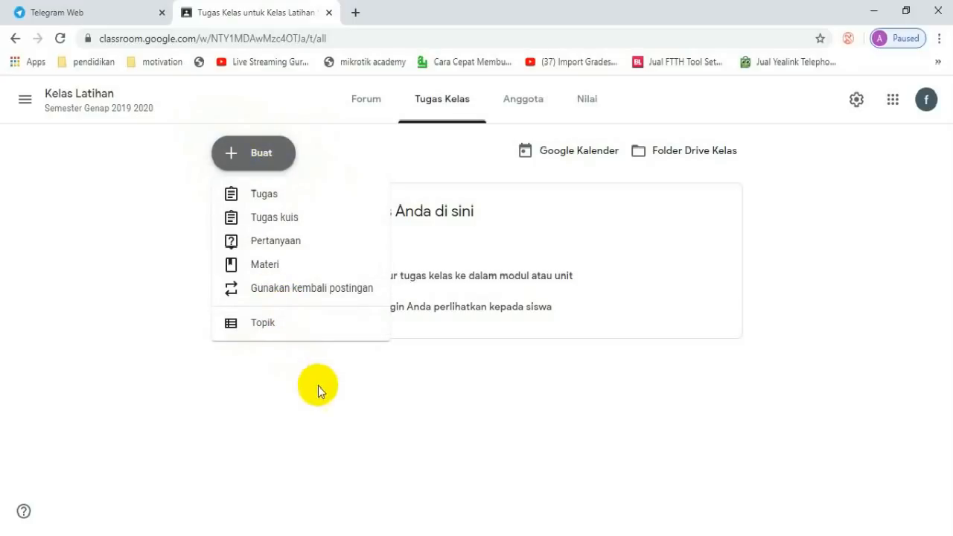
left_click(261, 327)
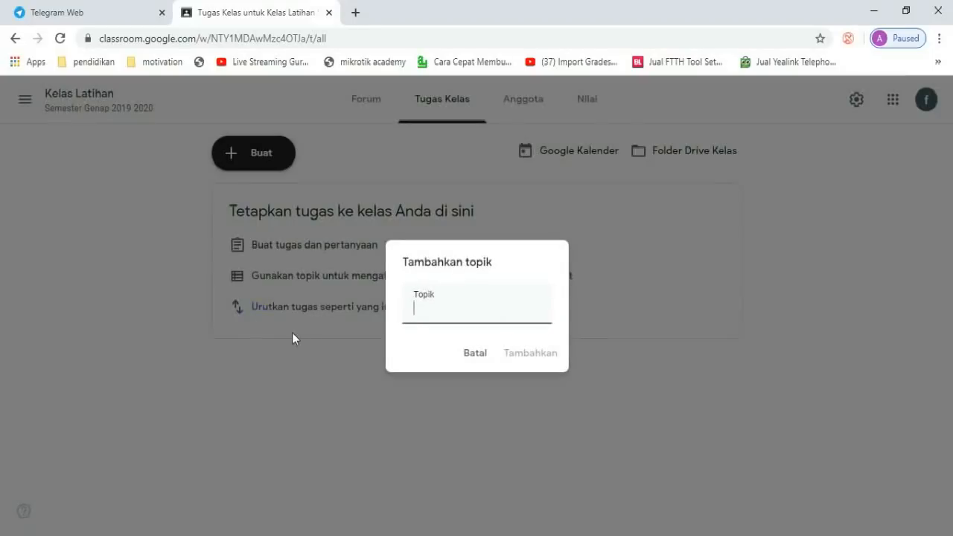
left_click(451, 315)
type("Pene")
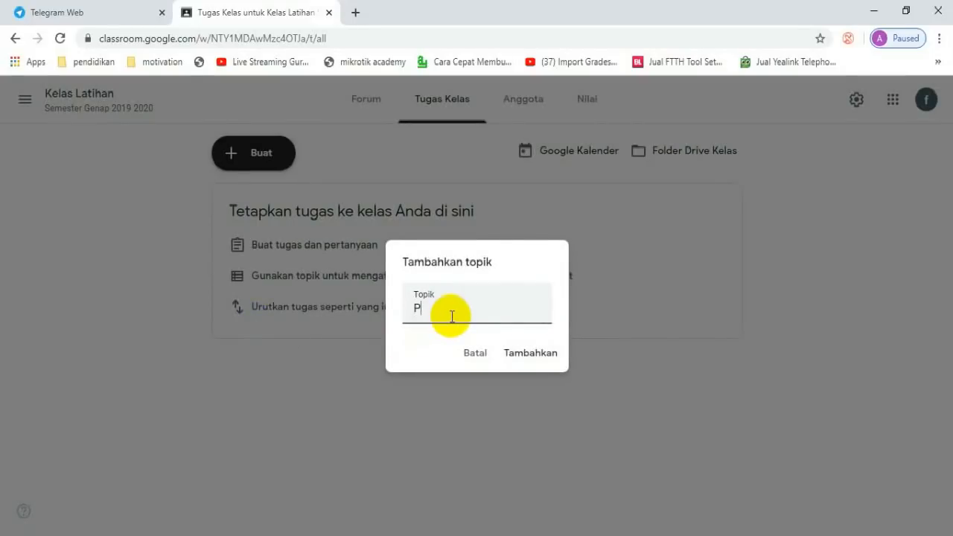
type("enalan Alat Input")
key("Return")
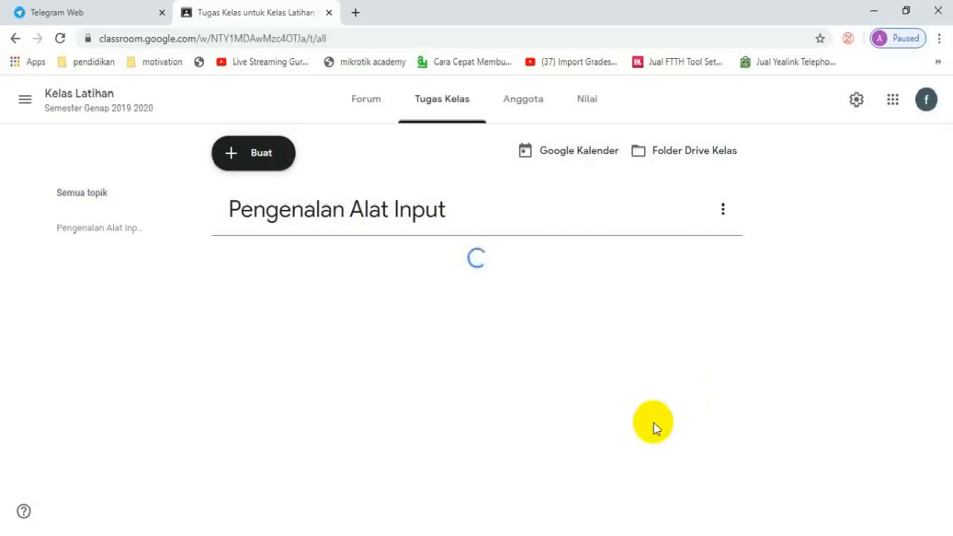
Add a second classwork topic named Pengenalan Alat Output
left_click(227, 156)
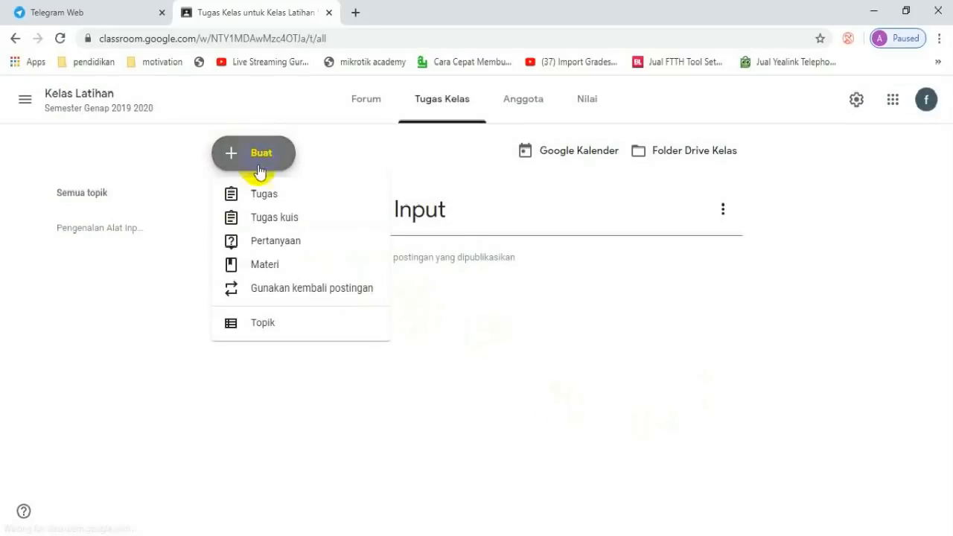
left_click(281, 324)
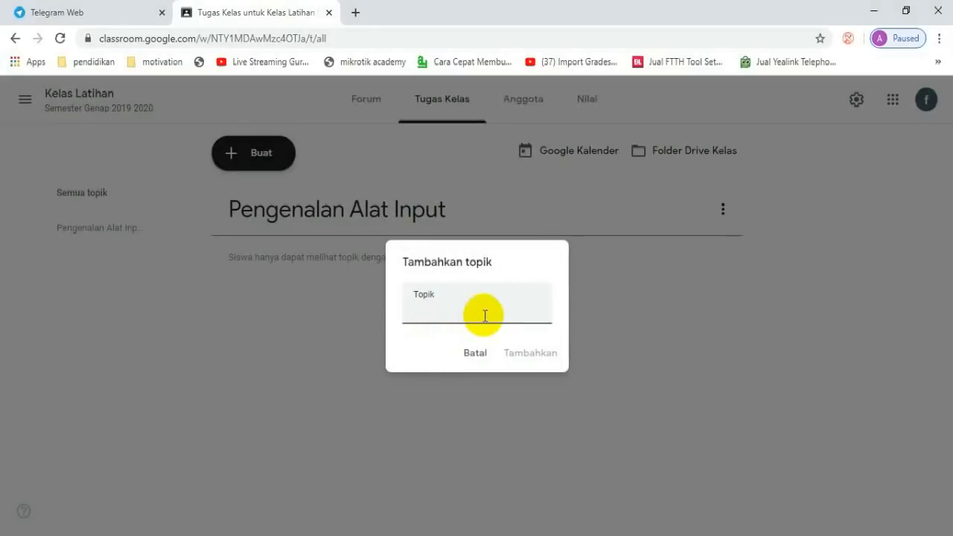
type("PEn")
key("BackSpace")
key("BackSpace")
type("enga")
type("nalan ")
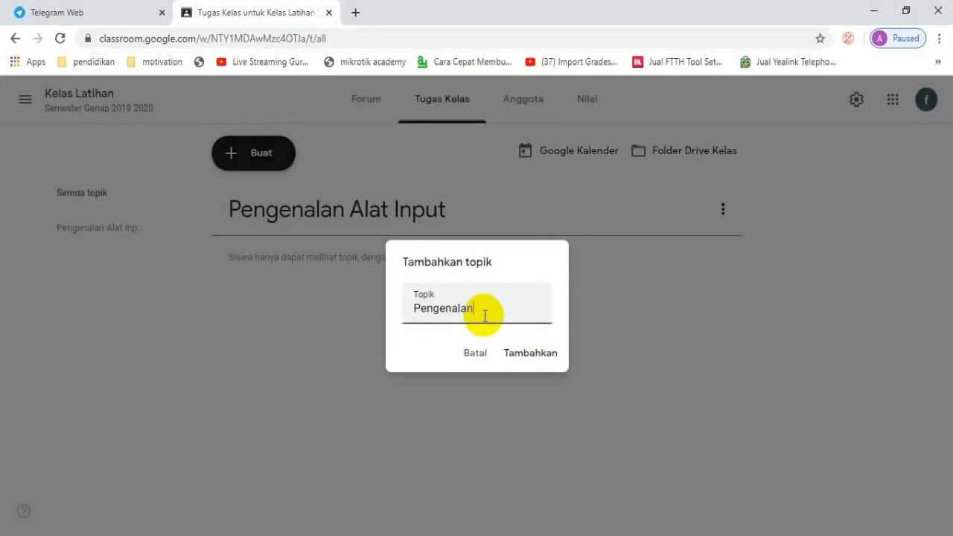
type("Alat Output")
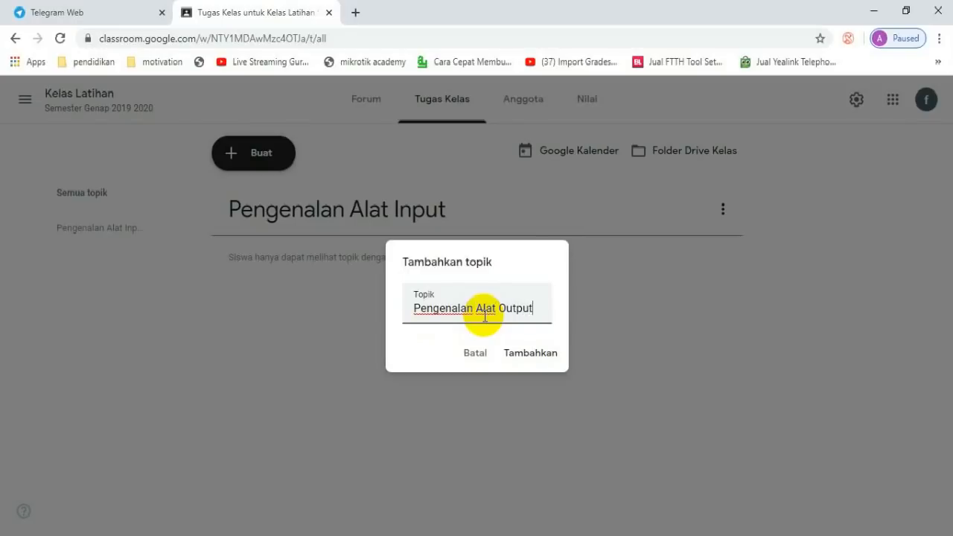
left_click(530, 355)
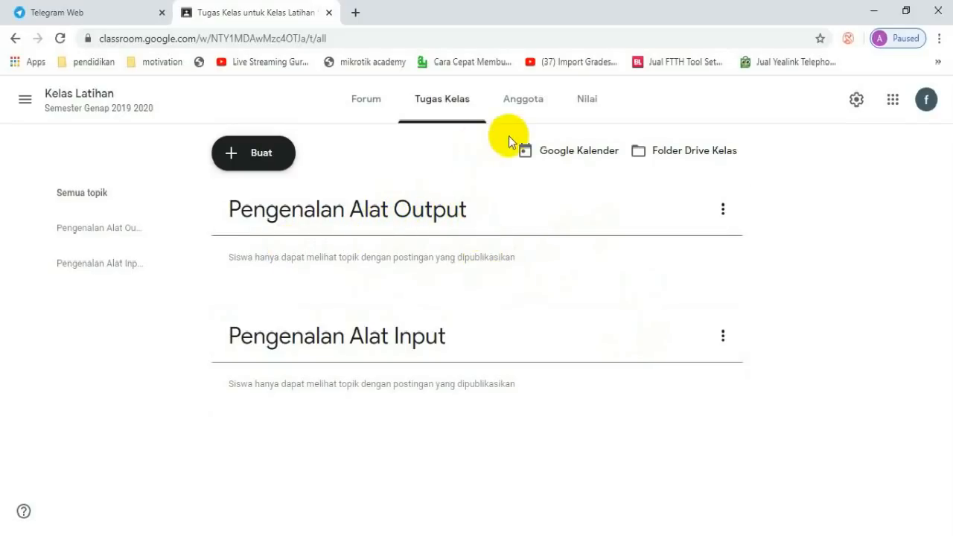
View the teachers and students of Kelas Latihan (Anggota) and its gradebook (Nilai)
left_click(526, 101)
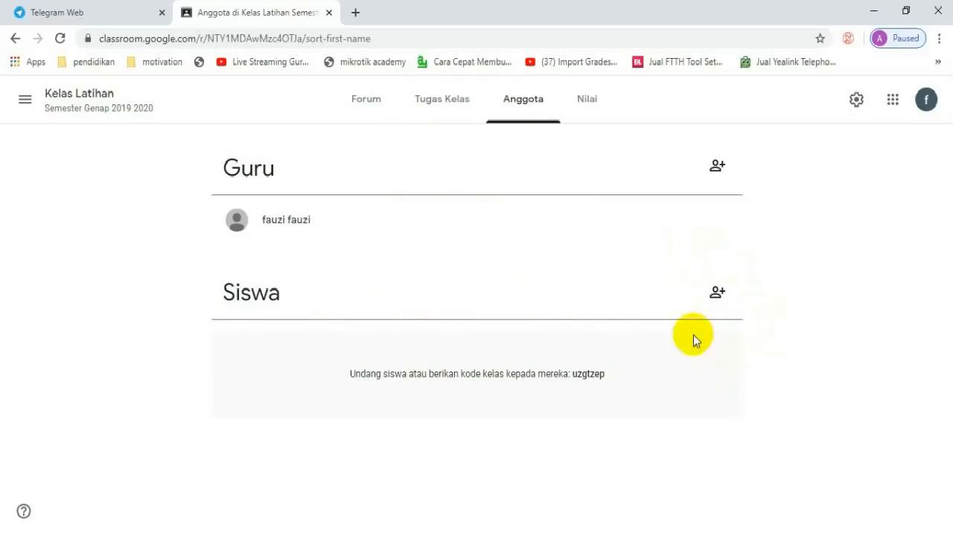
left_click(586, 102)
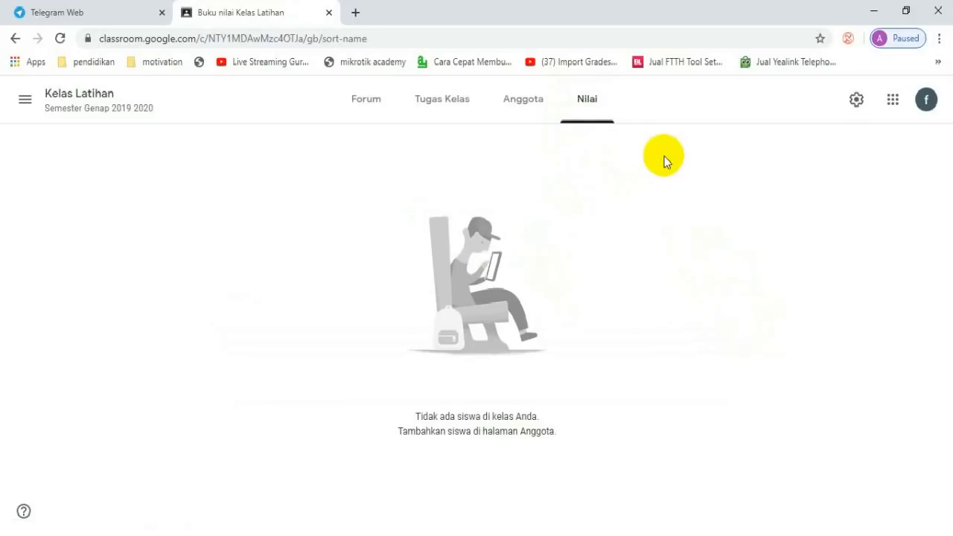
Look through the Kelas Latihan settings from the class details to grading, and close them without changes
left_click(858, 102)
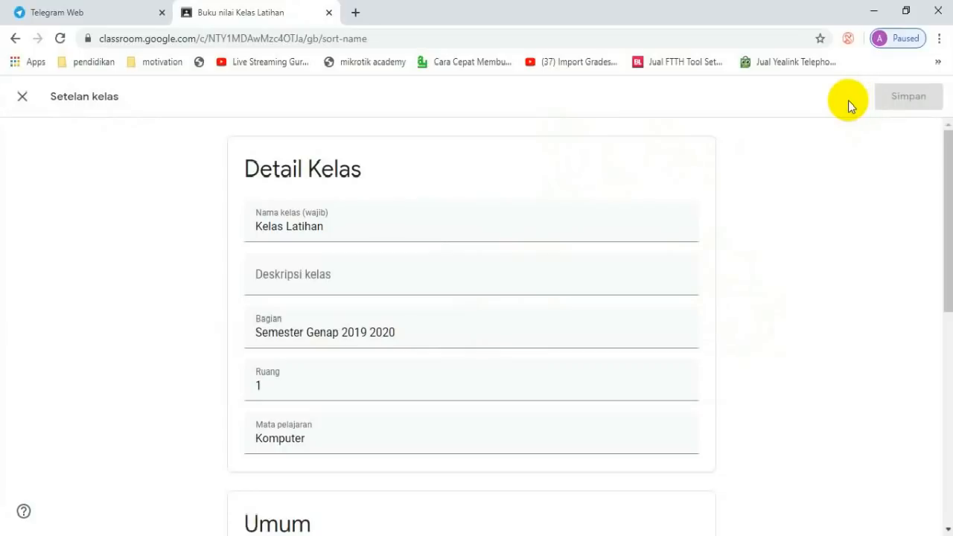
scroll(770, 302, "down", 6)
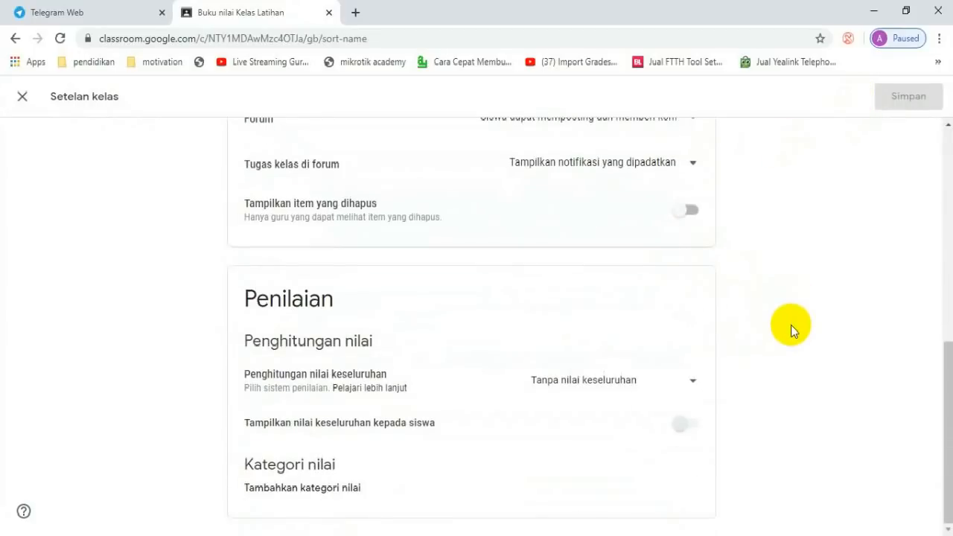
scroll(706, 301, "up", 6)
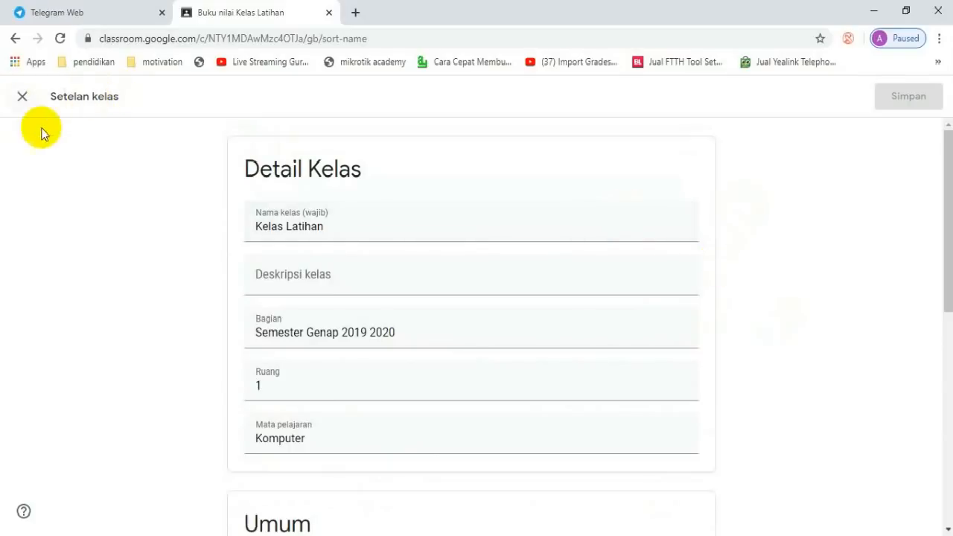
left_click(388, 332)
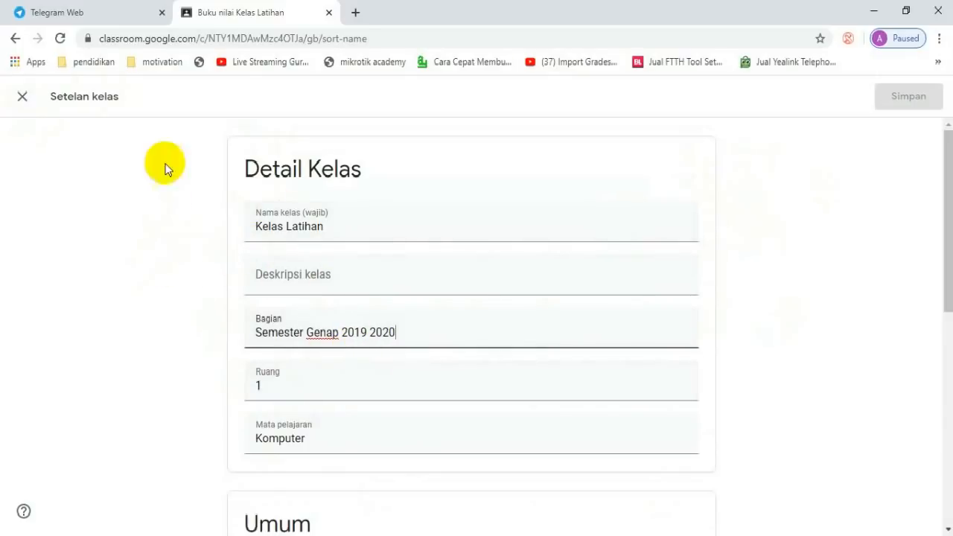
left_click(22, 96)
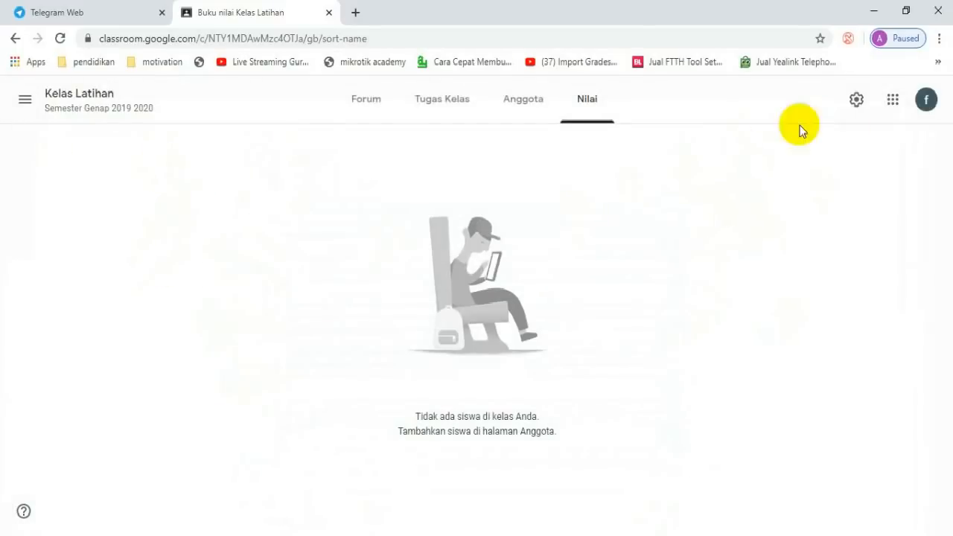
Look over the available Google apps and return to the Kelas Latihan gradebook
left_click(892, 105)
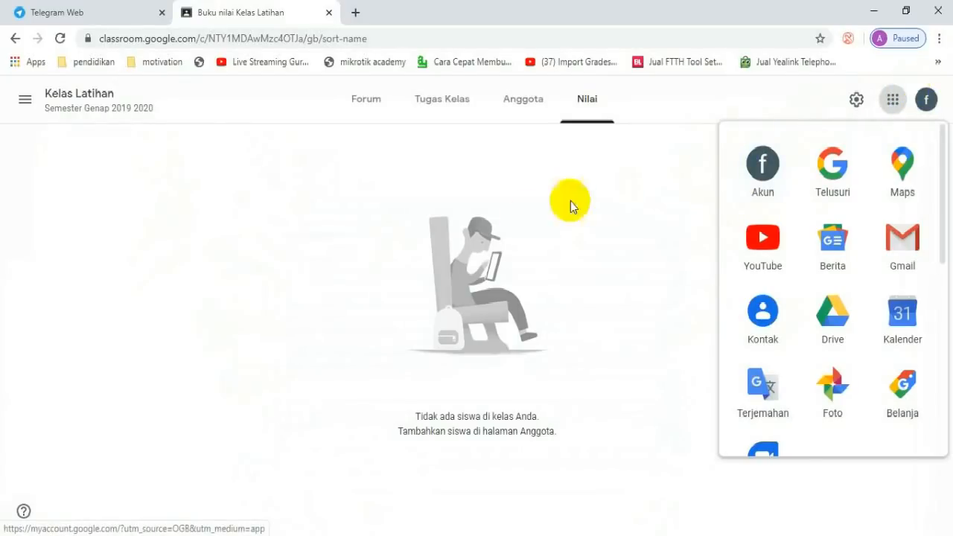
left_click(614, 235)
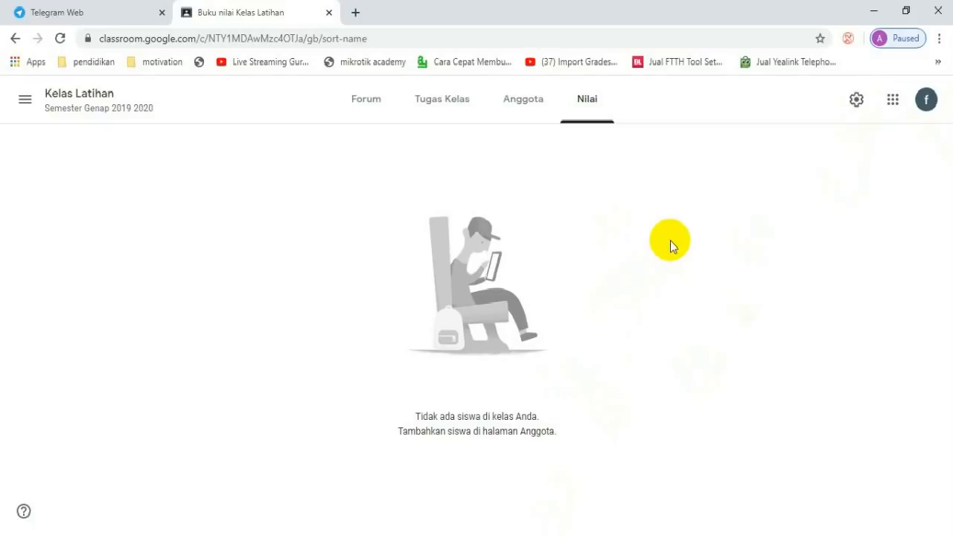
left_click(484, 535)
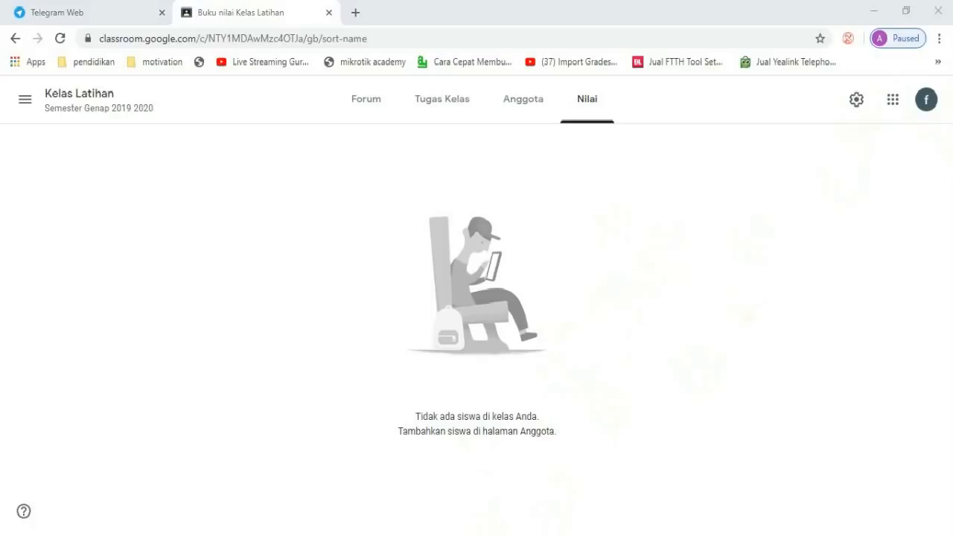